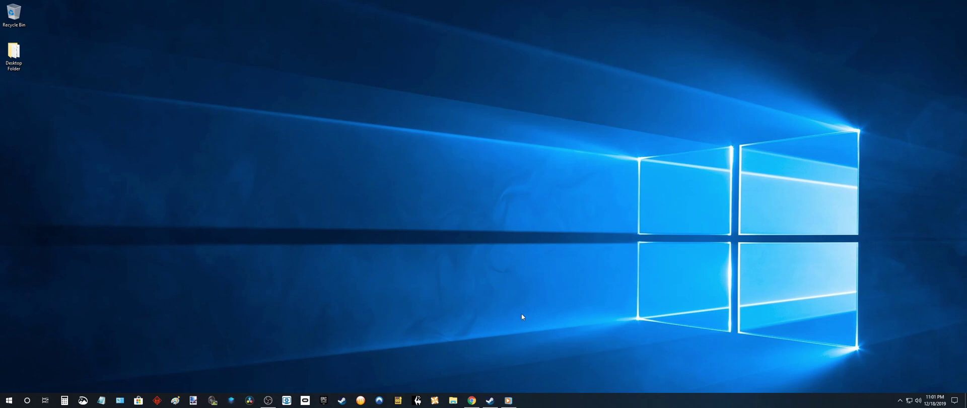
# Bring up the browser showing the Steam site, then minimize it to reveal the desktop
pyautogui.click(472, 402)
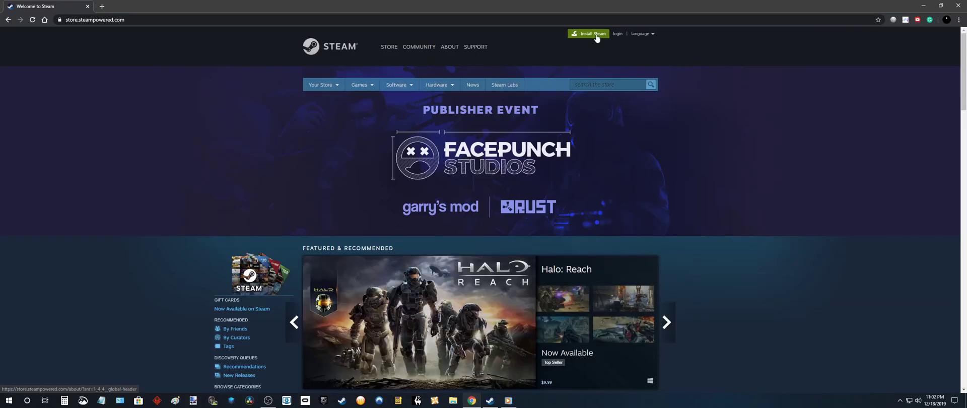
pyautogui.press('super+d')
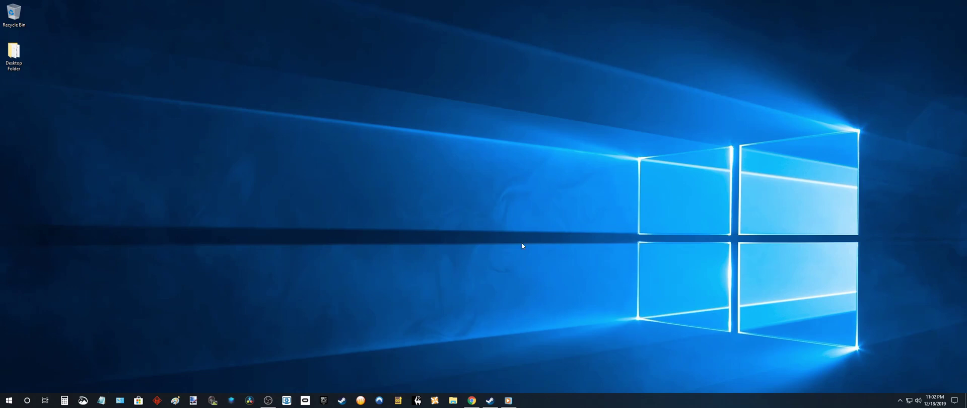
# Open the Steam client and search the store for 'wall' to find Wallpaper Engine
pyautogui.click(492, 398)
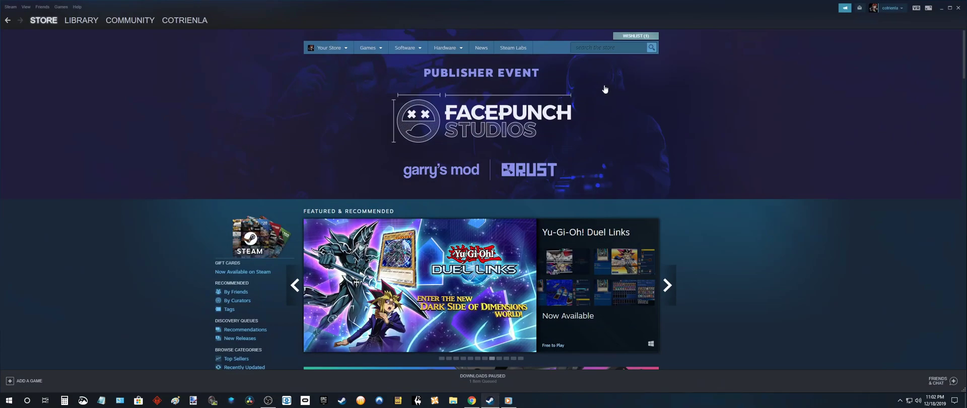
pyautogui.click(604, 47)
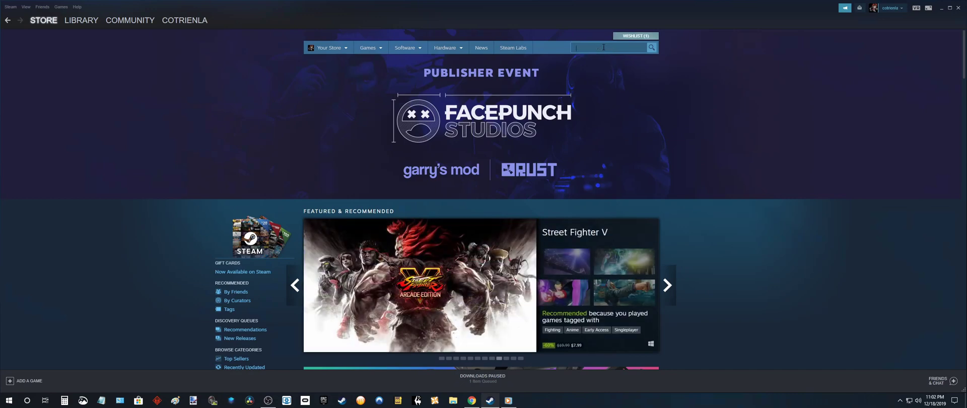
pyautogui.write('wall')
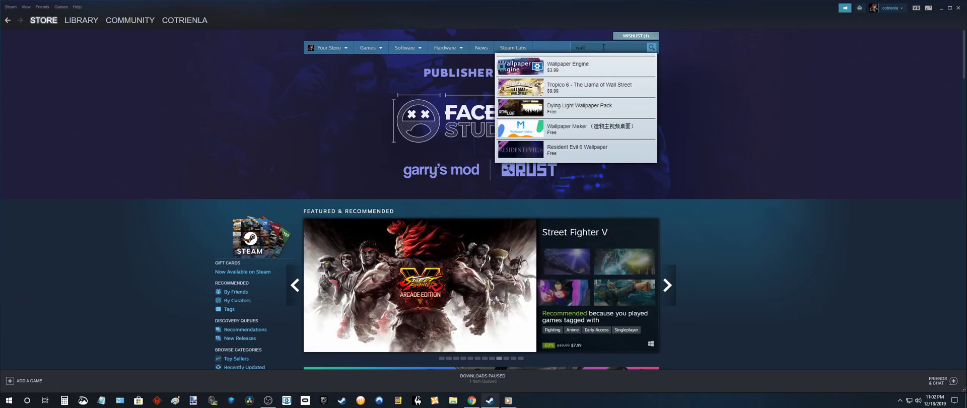
# Check the already-owned $3.99 Wallpaper Engine store page, then go to its Library entry
pyautogui.click(584, 74)
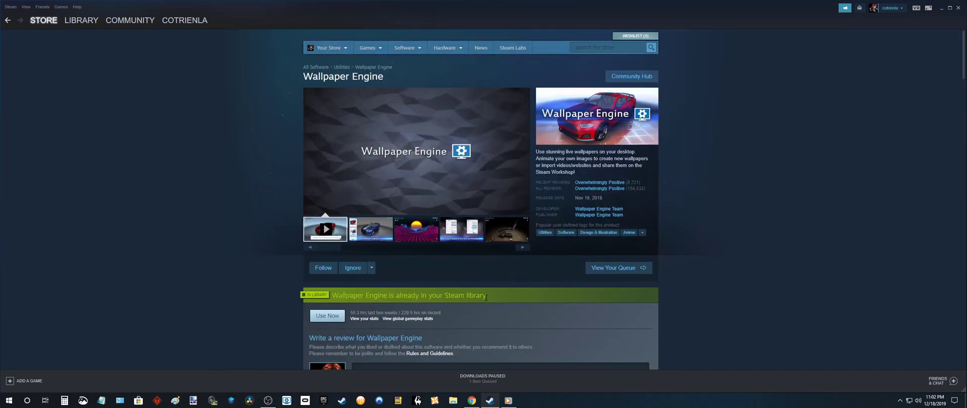
pyautogui.scroll(-4, 486, 298)
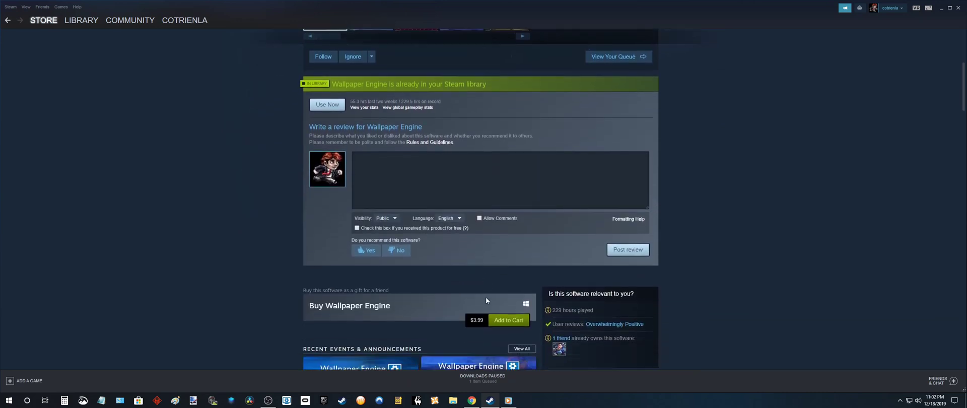
pyautogui.scroll(-2, 486, 300)
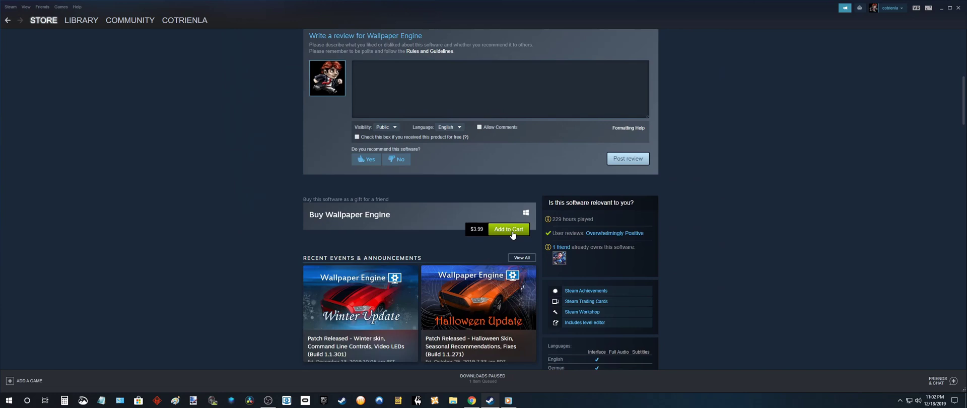
pyautogui.click(75, 22)
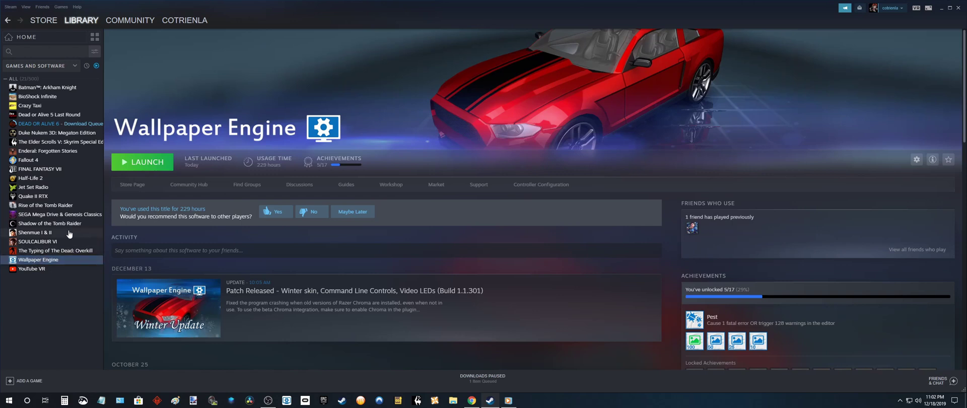
# Launch Wallpaper Engine from the Library with the standard 'Launch Wallpaper Engine' option
pyautogui.click(151, 166)
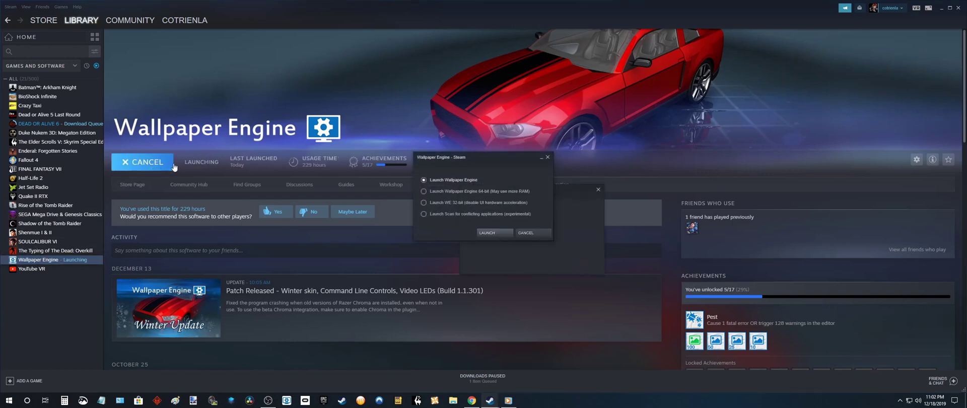
pyautogui.click(495, 233)
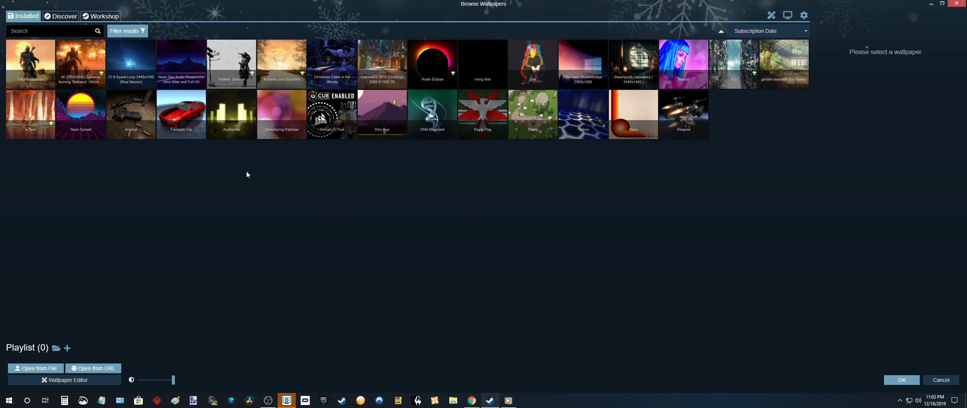
# Subscribe to the Noire night Workshop wallpaper and return to the Installed tab
pyautogui.click(105, 16)
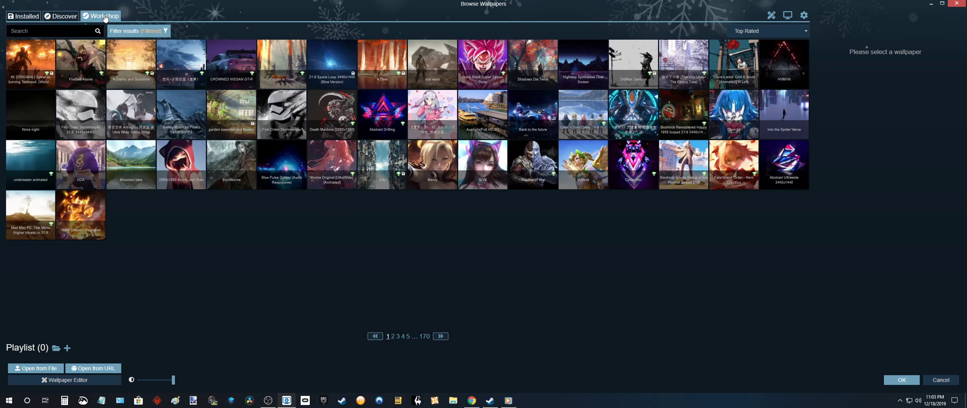
pyautogui.click(146, 31)
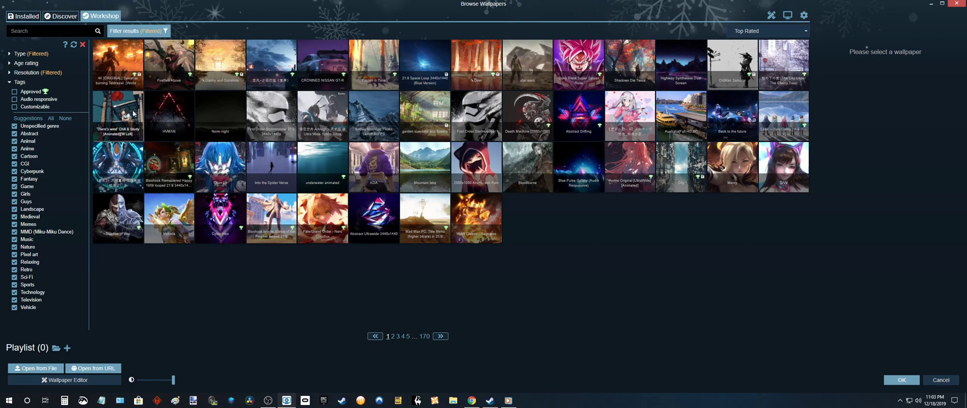
pyautogui.click(224, 117)
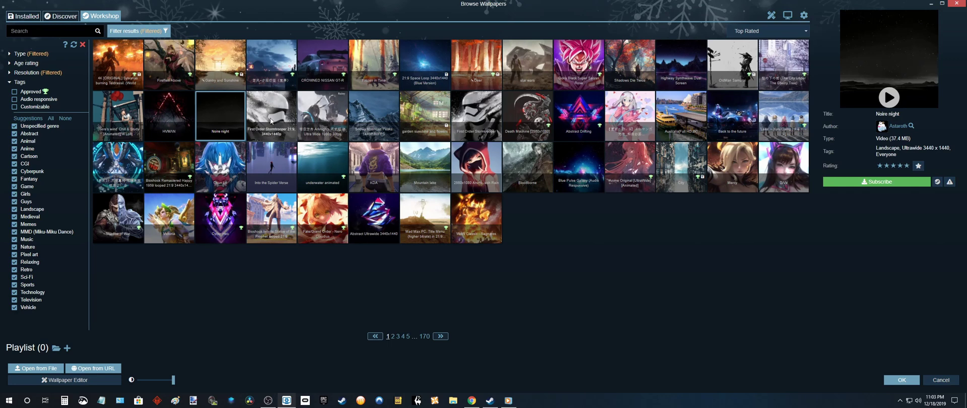
pyautogui.click(884, 183)
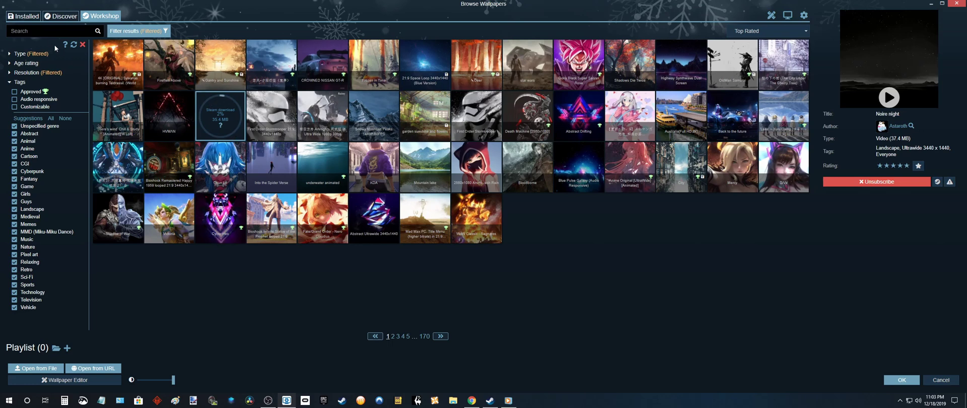
pyautogui.click(28, 19)
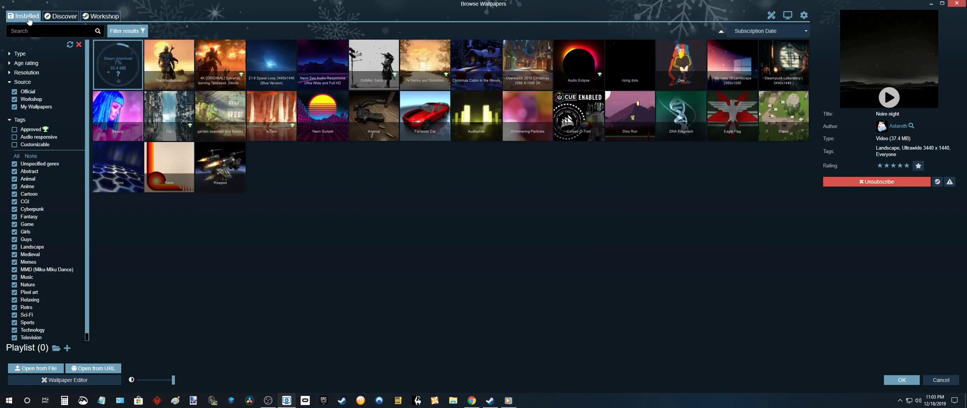
# Close the Filter results sidebar and switch back to Steam's Wallpaper Engine library page
pyautogui.click(134, 31)
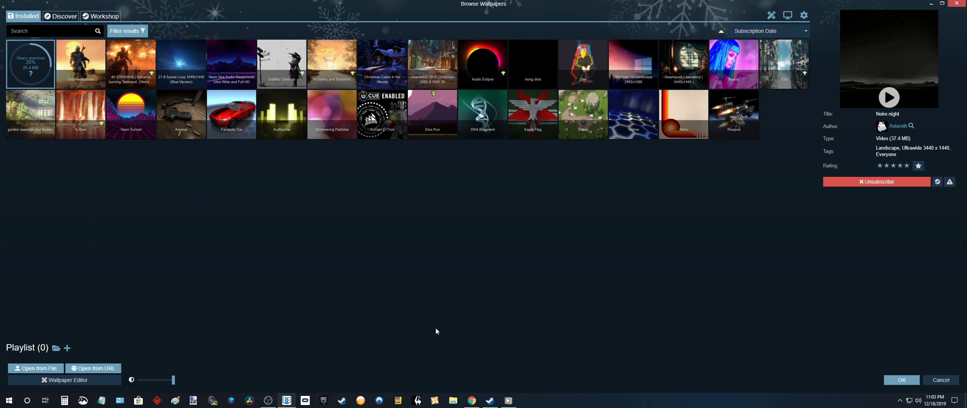
pyautogui.click(489, 400)
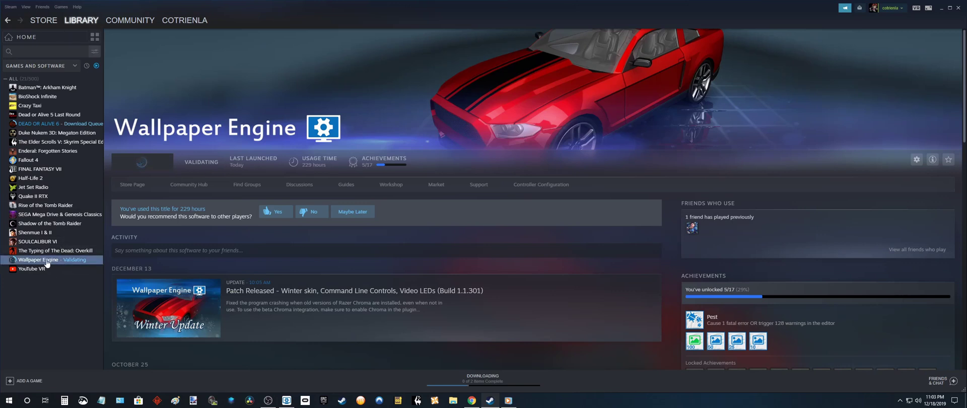
# Open Wallpaper Engine's Steam Workshop page and filter its wallpapers to the Everyone rating
pyautogui.click(392, 185)
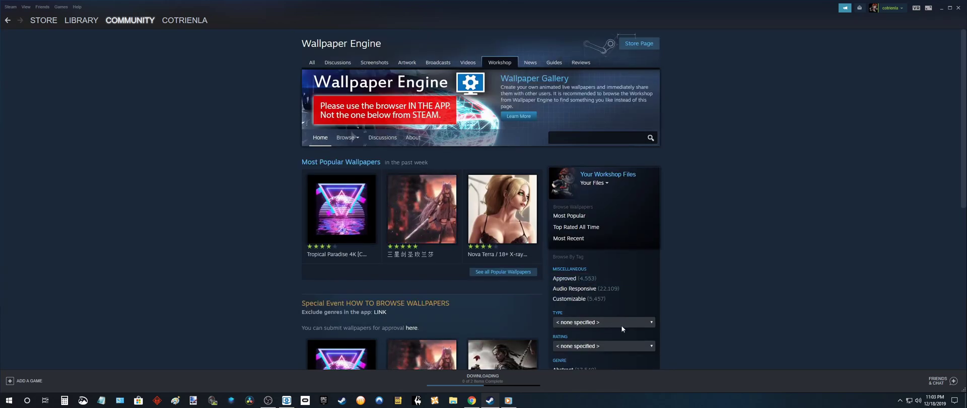
pyautogui.click(608, 347)
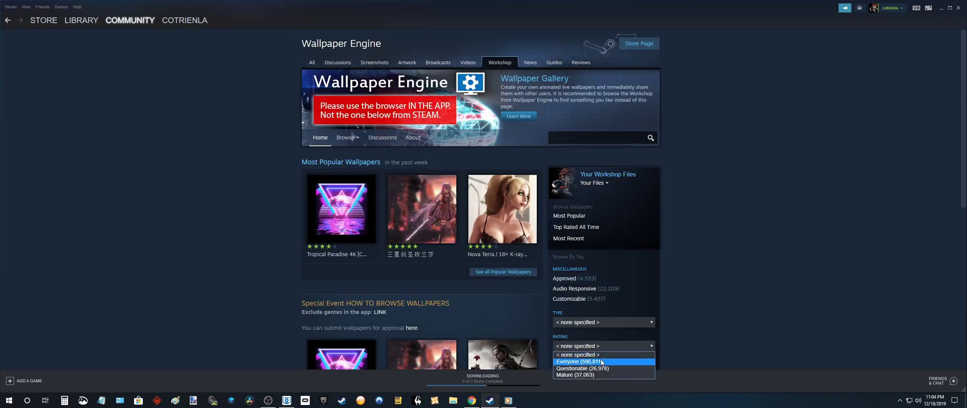
pyautogui.click(602, 355)
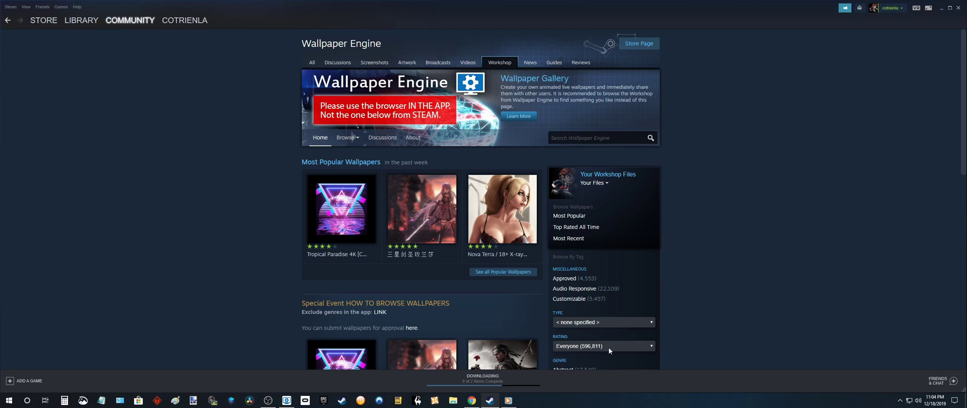
pyautogui.scroll(-4, 609, 347)
pyautogui.scroll(-5, 609, 346)
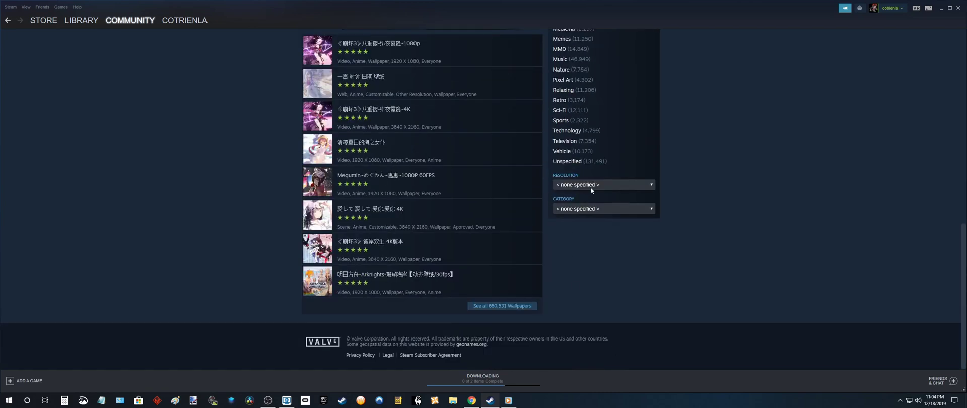
# Filter Workshop wallpapers to Ultrawide 2560 X 1080 resolution and Everyone rating, then browse results
pyautogui.click(591, 189)
pyautogui.click(596, 248)
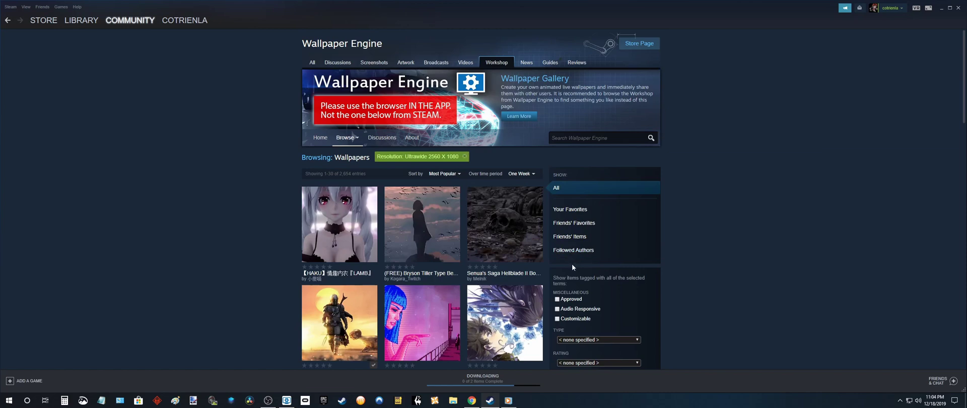
pyautogui.click(596, 363)
pyautogui.click(587, 376)
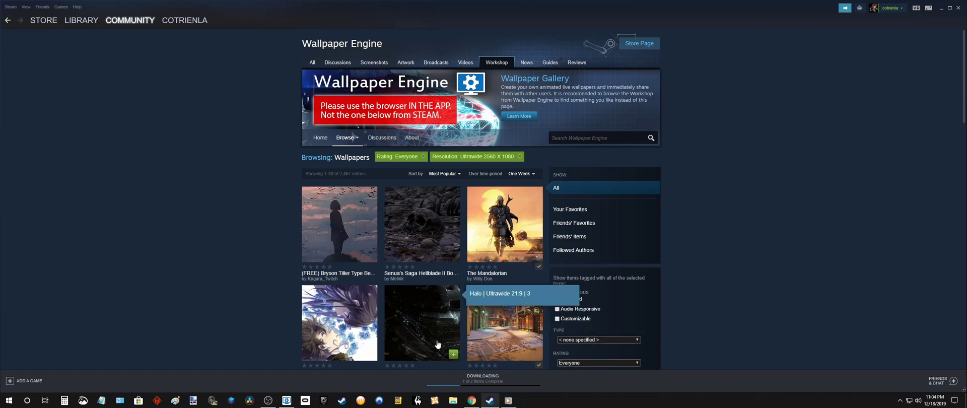
pyautogui.scroll(-5, 437, 345)
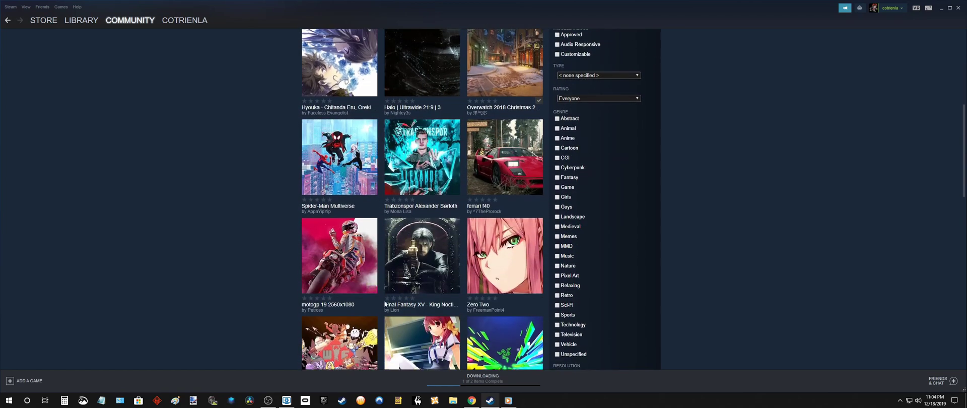
# Subscribe to the Final Fantasy XV - King Noctis + OST wallpaper and bring Wallpaper Engine forward
pyautogui.click(422, 260)
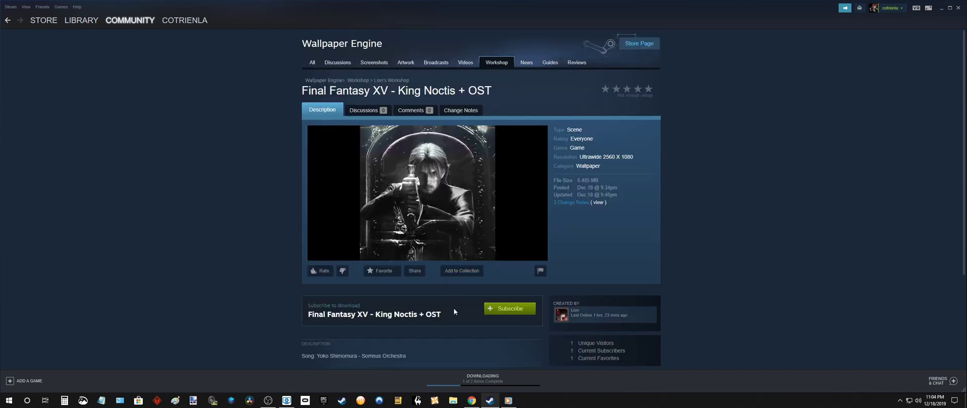
pyautogui.click(498, 310)
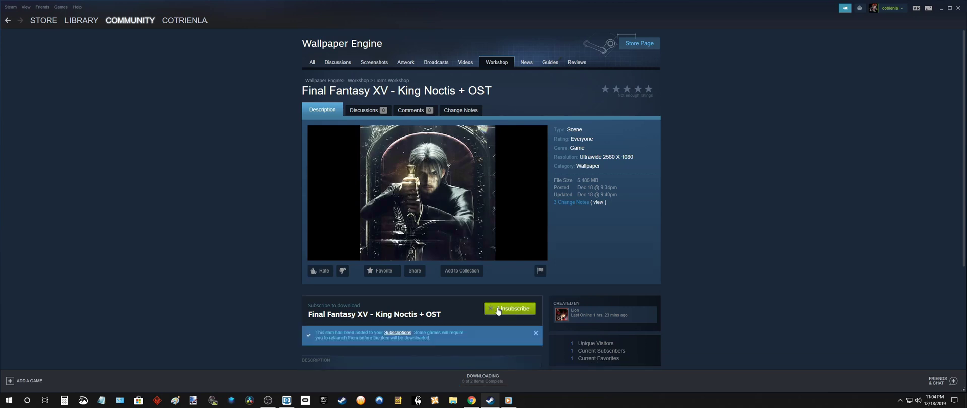
pyautogui.click(286, 403)
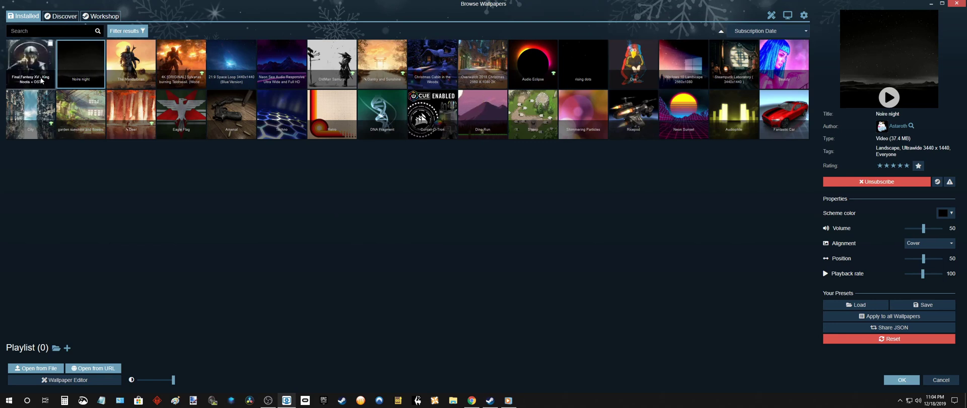
# Apply Noire night, Final Fantasy XV and Overwatch 2018 Christmas in turn, ending with Audio Eclipse
pyautogui.doubleClick(90, 72)
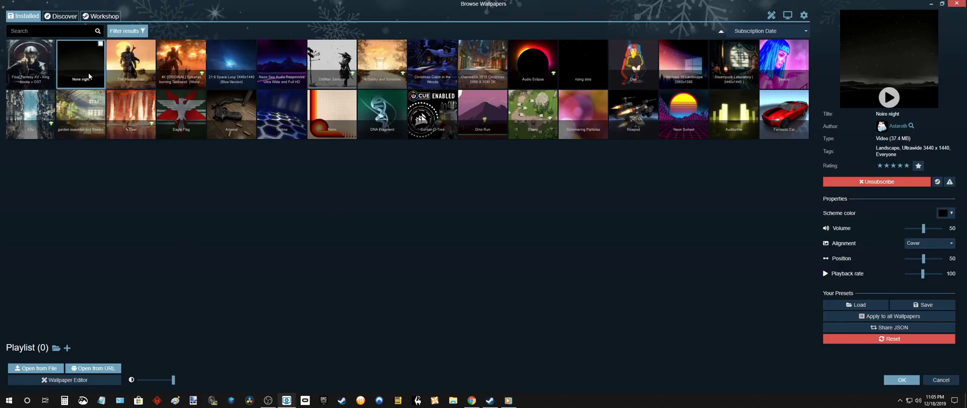
pyautogui.click(33, 72)
pyautogui.doubleClick(33, 72)
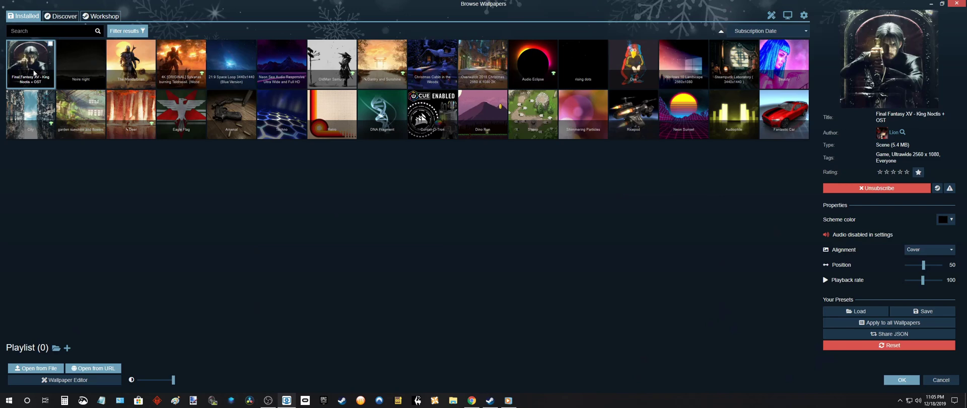
pyautogui.click(482, 72)
pyautogui.press('Return')
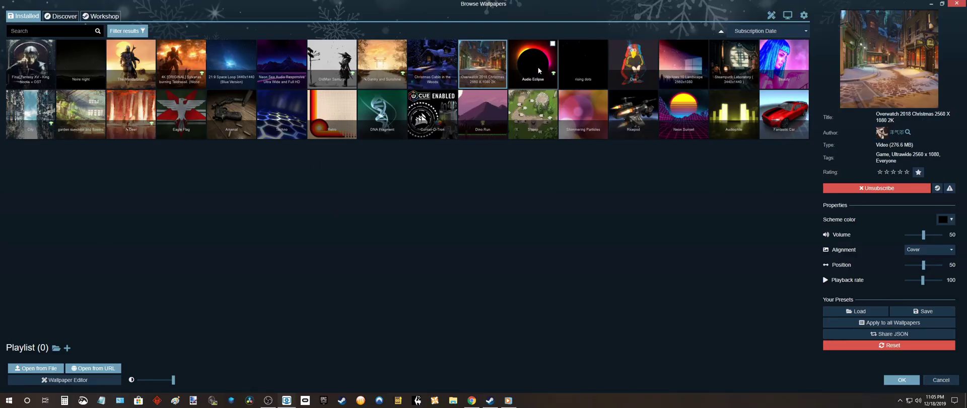
pyautogui.click(539, 71)
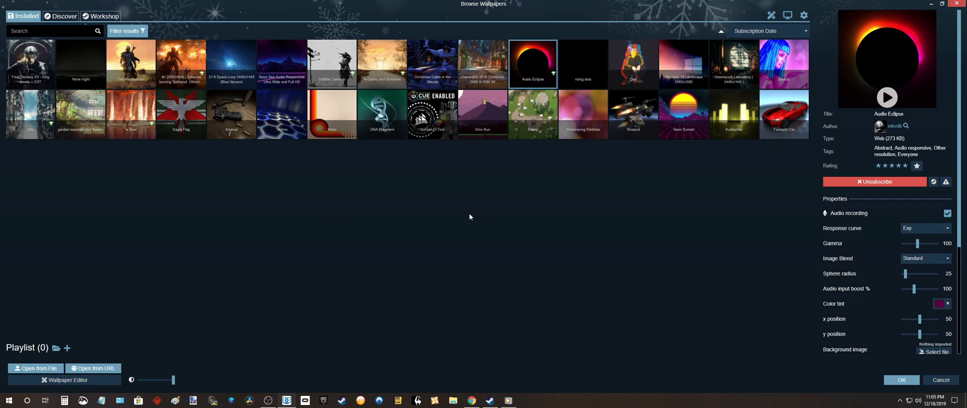
pyautogui.press('Escape')
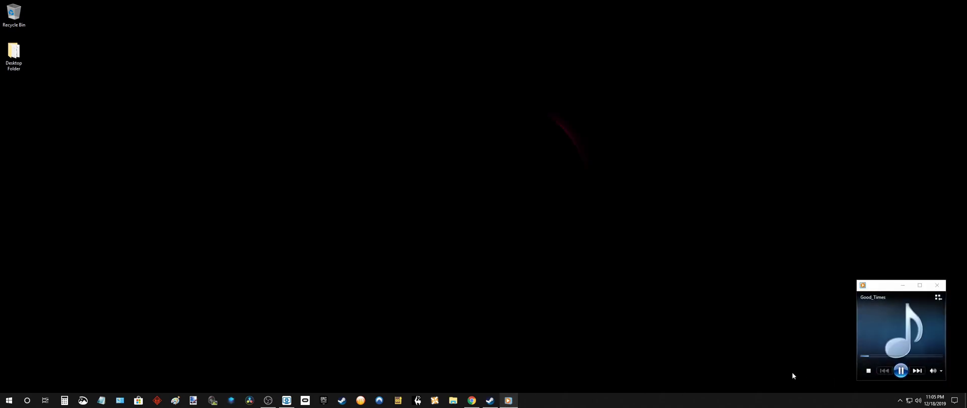
# Pause the Good_Times track in Media Player and bring the Wallpaper Engine browser back up
pyautogui.press('super+d')
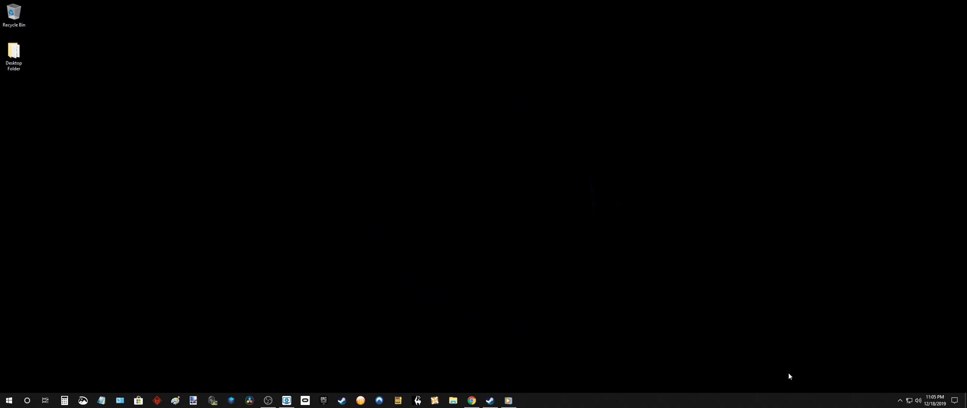
pyautogui.click(508, 400)
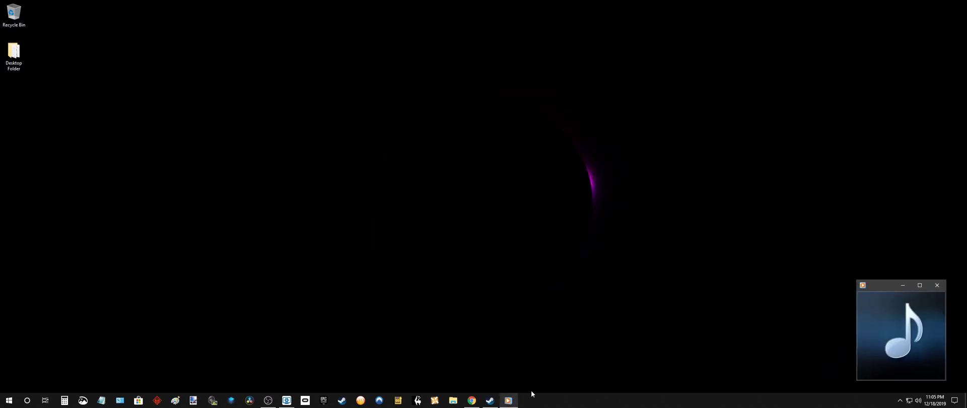
pyautogui.click(900, 371)
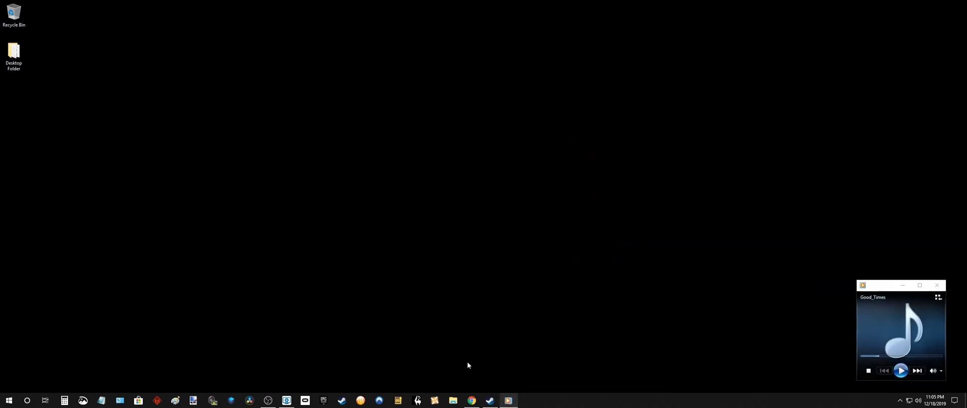
pyautogui.click(287, 401)
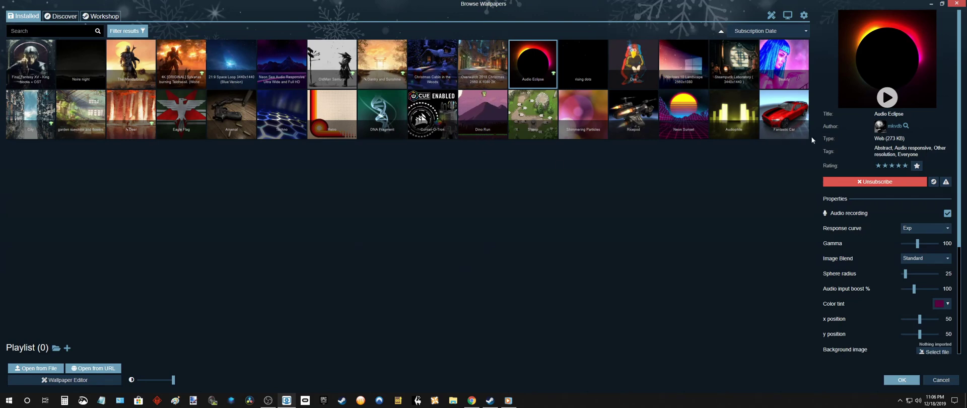
# Filter Workshop wallpapers to Audio responsive only, then go back to the Installed wallpapers
pyautogui.click(110, 18)
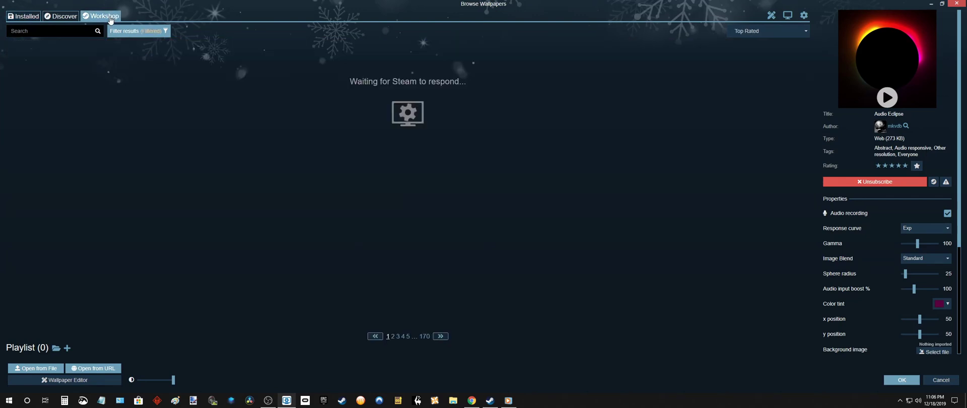
pyautogui.click(135, 31)
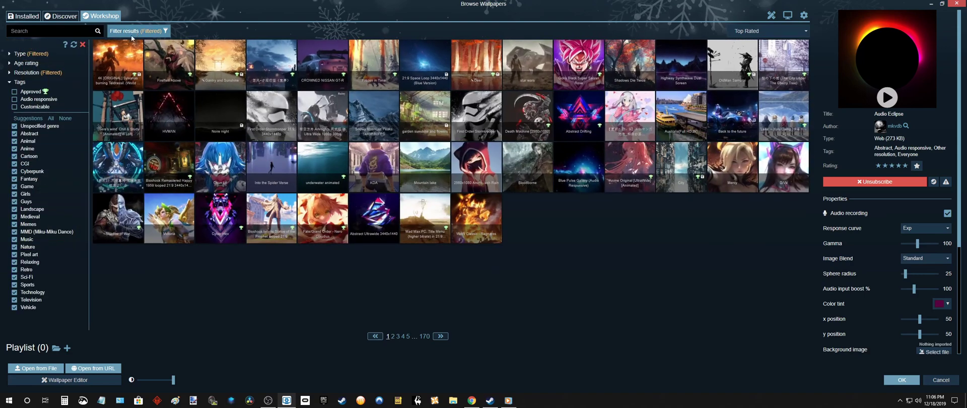
pyautogui.click(29, 101)
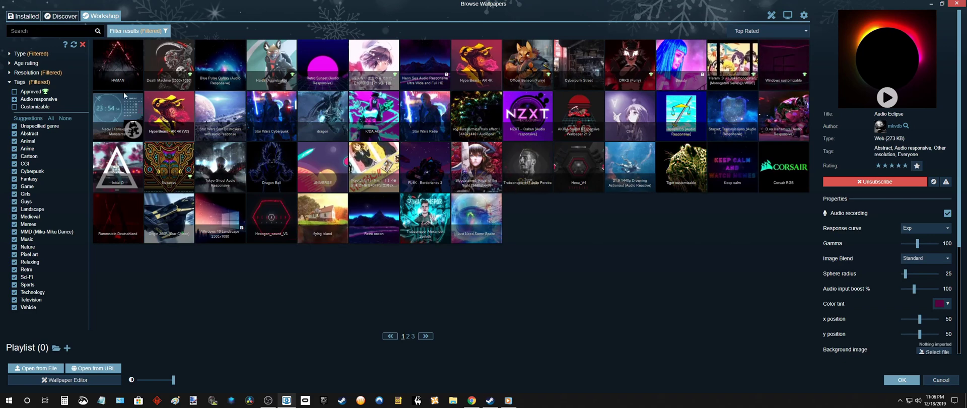
pyautogui.click(24, 17)
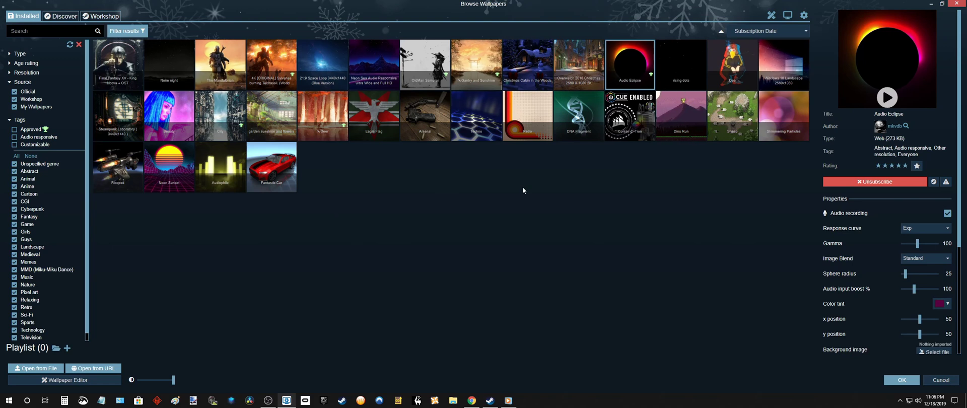
pyautogui.click(805, 16)
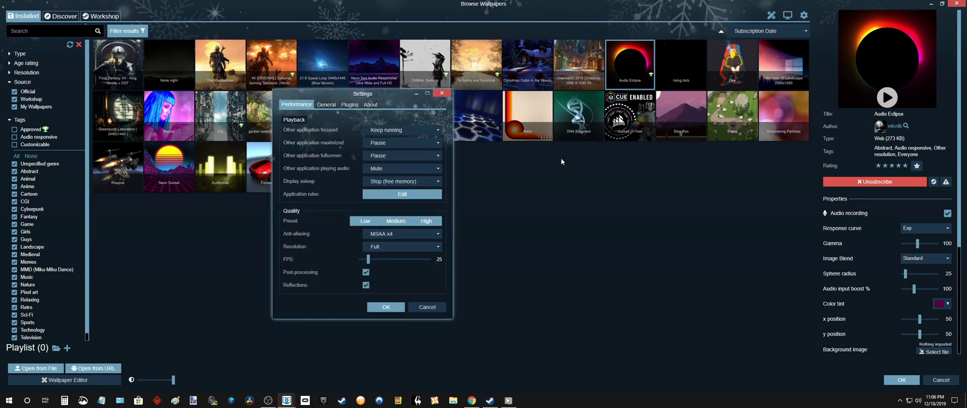
pyautogui.click(326, 105)
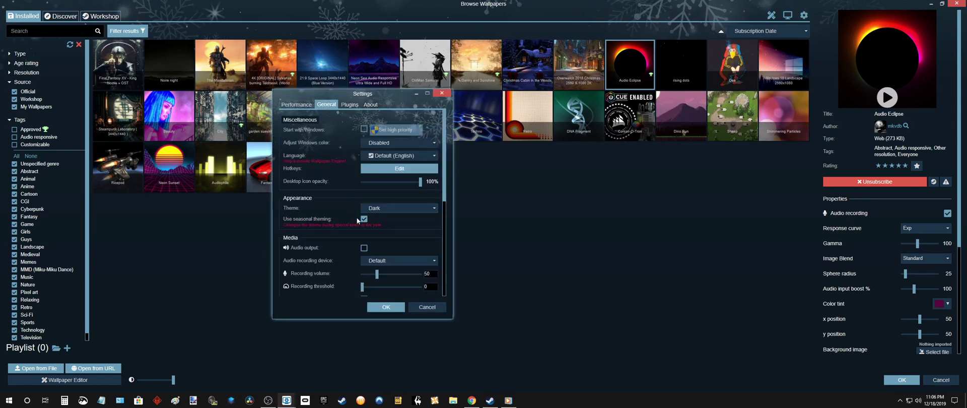
pyautogui.click(364, 248)
pyautogui.click(364, 248)
pyautogui.click(397, 307)
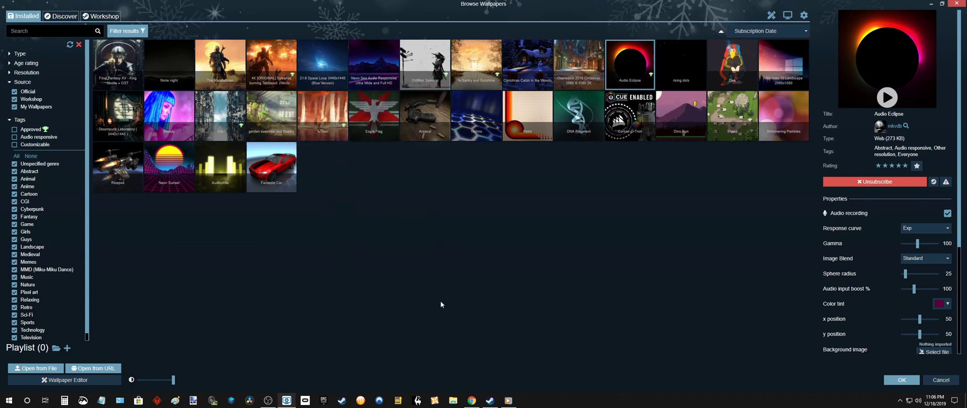